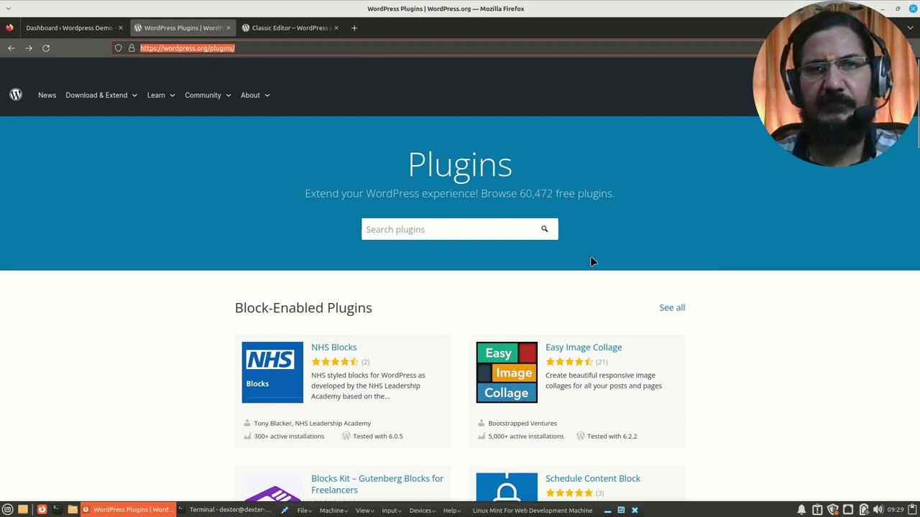
Step: Browse the WordPress.org plugin directory, scrolling through featured plugins like Classic Editor
{"action": "mouse_move", "coordinate": [85, 101]}
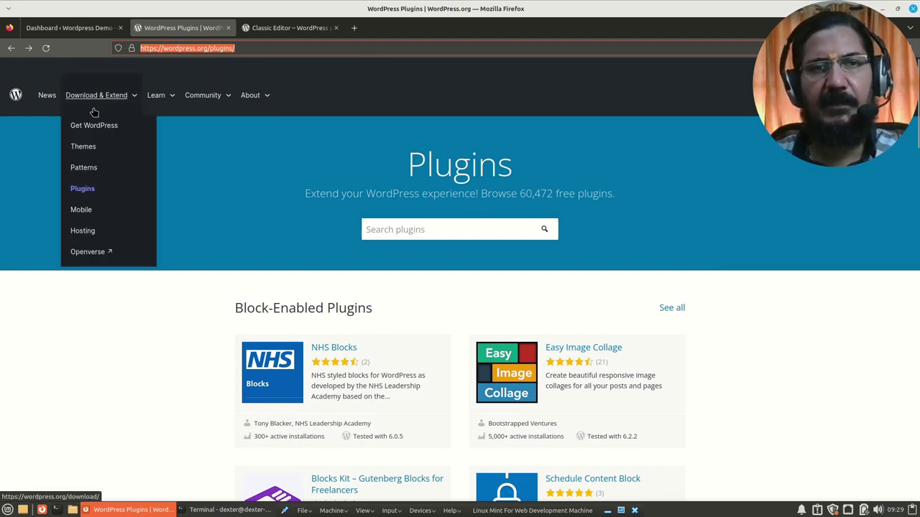
{"action": "left_click", "coordinate": [83, 193]}
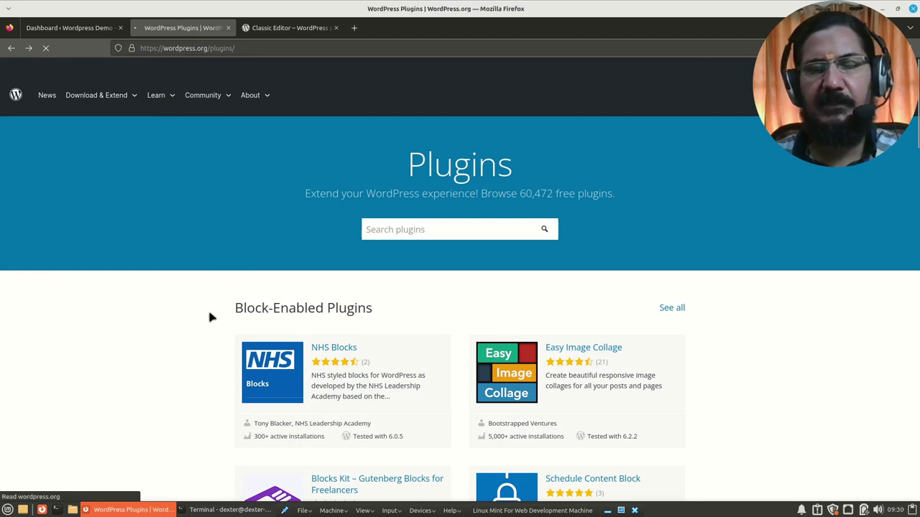
{"action": "scroll", "coordinate": [212, 313], "scroll_direction": "down", "scroll_amount": 7}
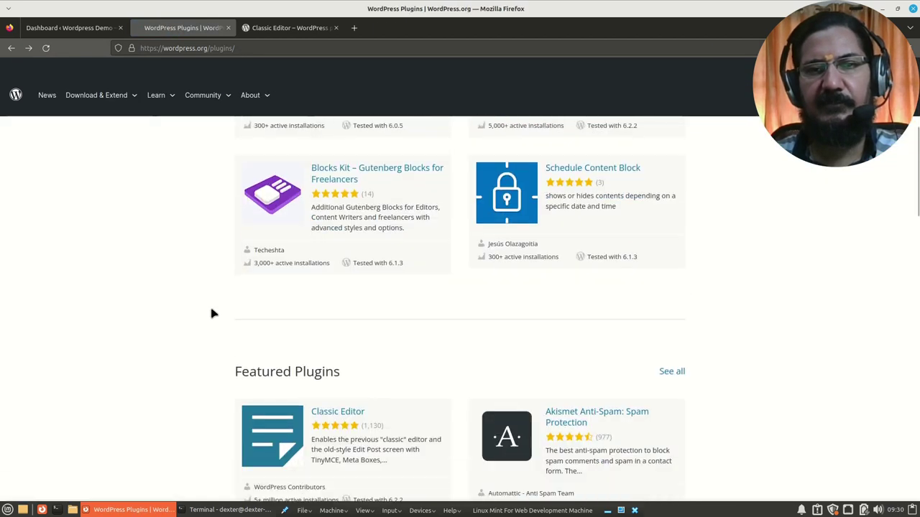
{"action": "scroll", "coordinate": [212, 314], "scroll_direction": "up", "scroll_amount": 4}
{"action": "scroll", "coordinate": [210, 314], "scroll_direction": "up", "scroll_amount": 4}
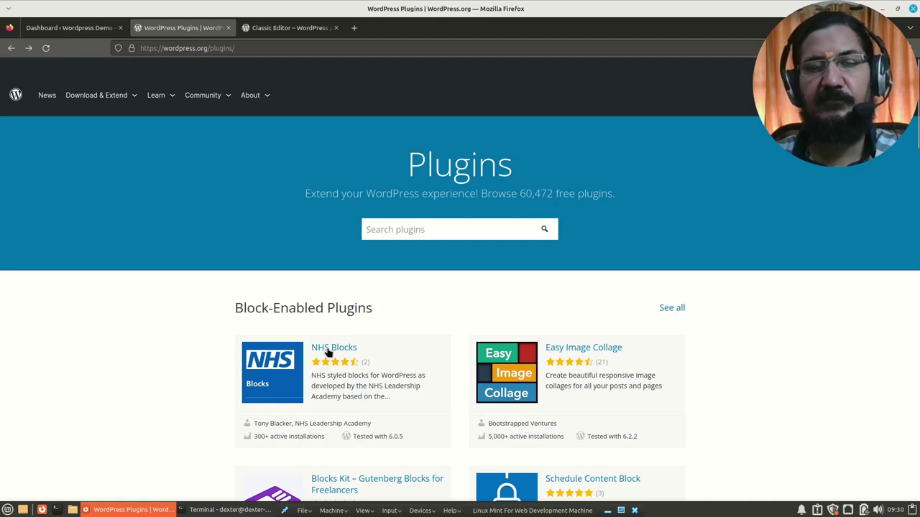
{"action": "scroll", "coordinate": [179, 370], "scroll_direction": "down", "scroll_amount": 5}
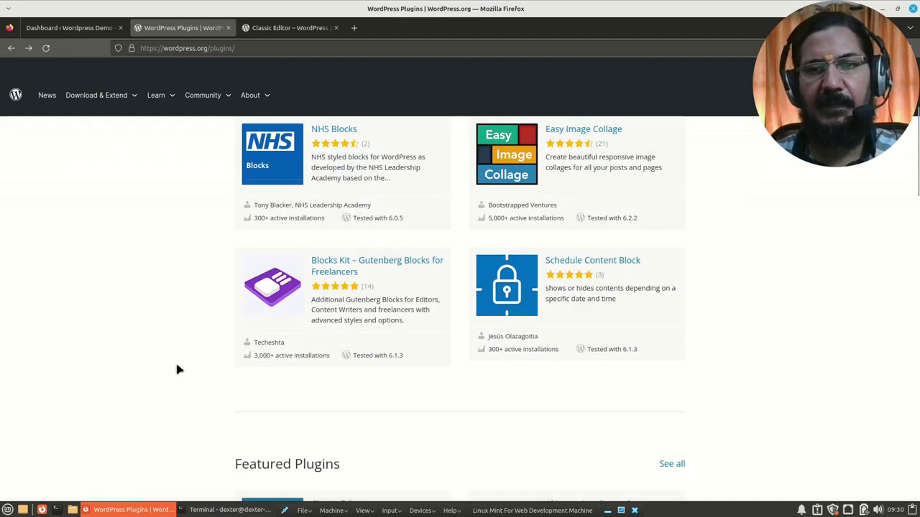
{"action": "scroll", "coordinate": [179, 370], "scroll_direction": "down", "scroll_amount": 2}
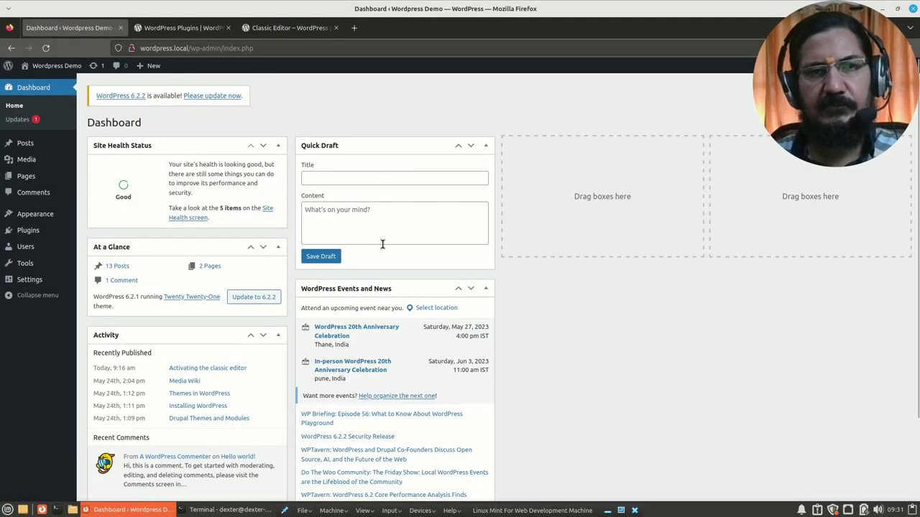
Step: Go to the Add Plugins page through the Plugins menu in the admin sidebar
{"action": "left_click", "coordinate": [28, 231]}
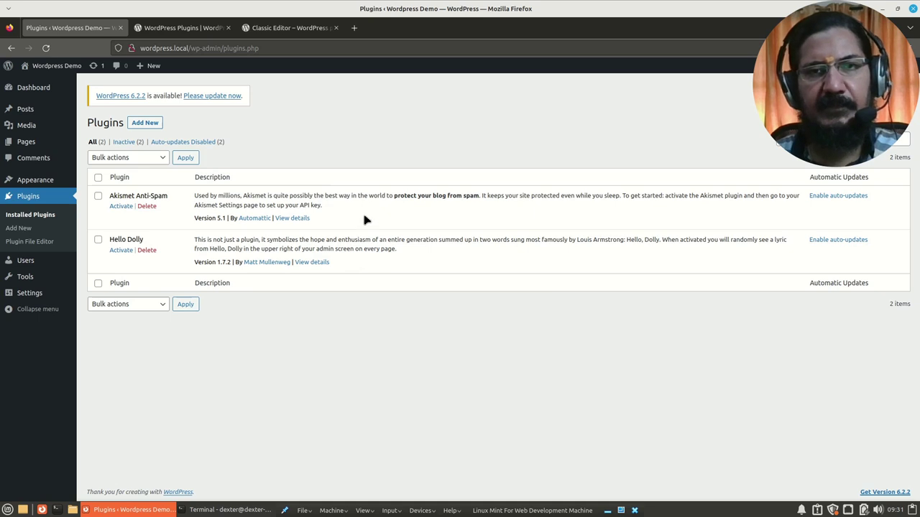
{"action": "left_click", "coordinate": [143, 124]}
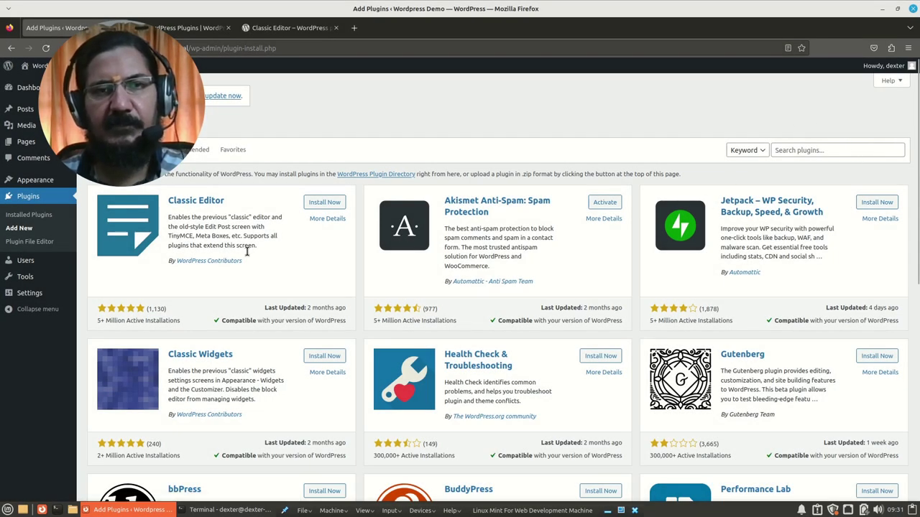
Step: Install the Classic Editor plugin and bring the terminal window to the front
{"action": "left_click", "coordinate": [316, 203]}
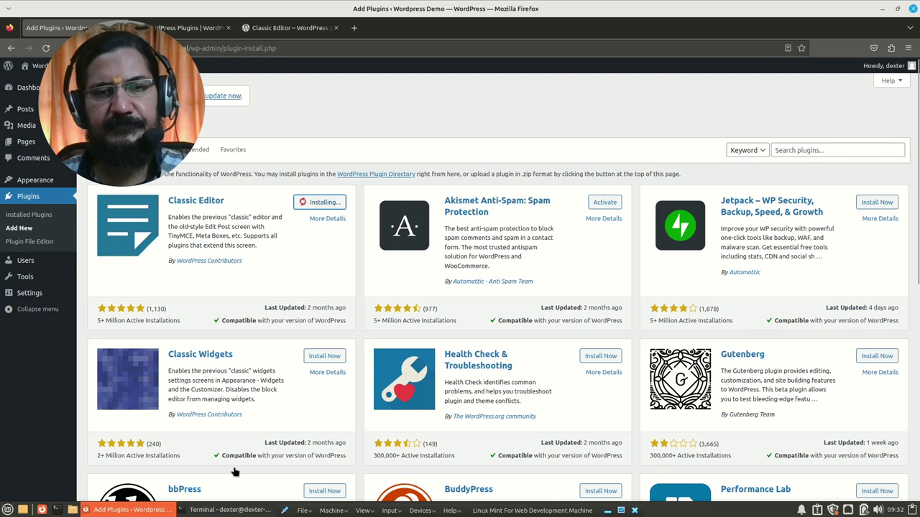
{"action": "left_click", "coordinate": [230, 511]}
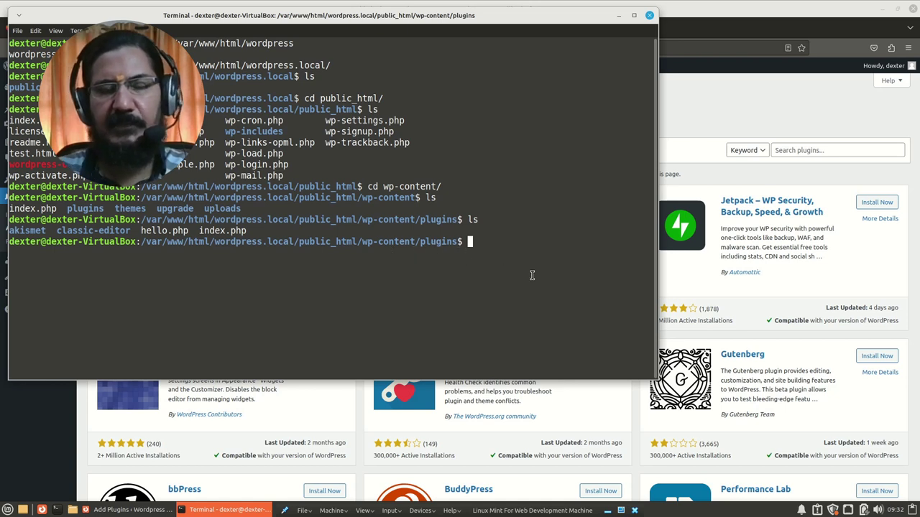
Step: List wp-content/plugins with ls to confirm the classic-editor folder is present
{"action": "type", "text": "ls"}
{"action": "key", "text": "Return"}
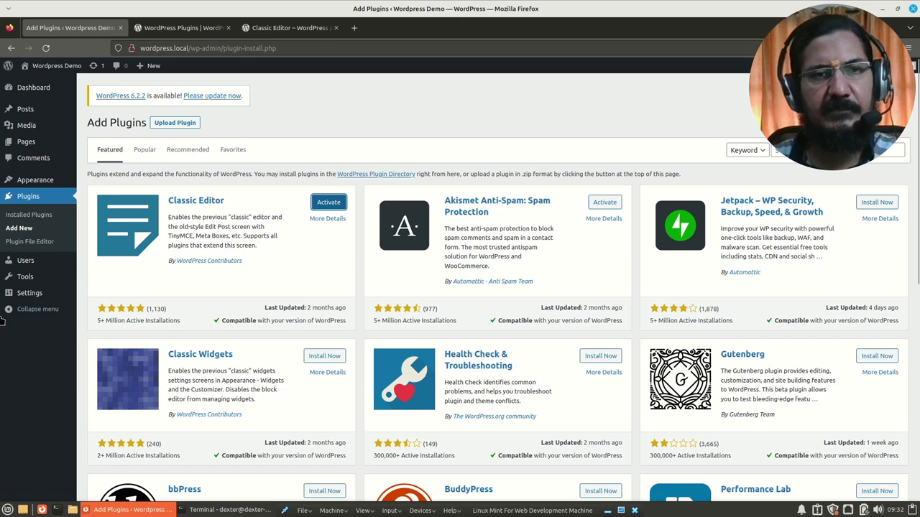
Step: Activate Classic Editor from the Installed Plugins list
{"action": "left_click", "coordinate": [32, 216]}
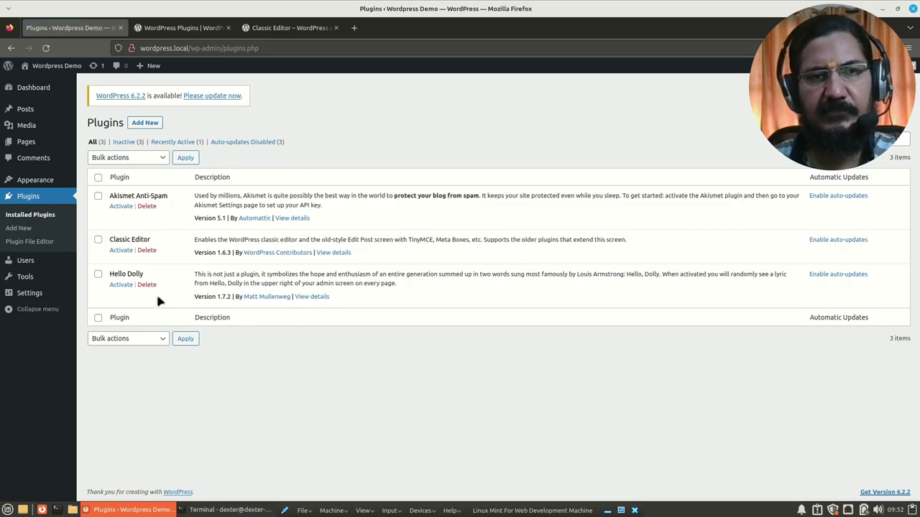
{"action": "left_click", "coordinate": [120, 251]}
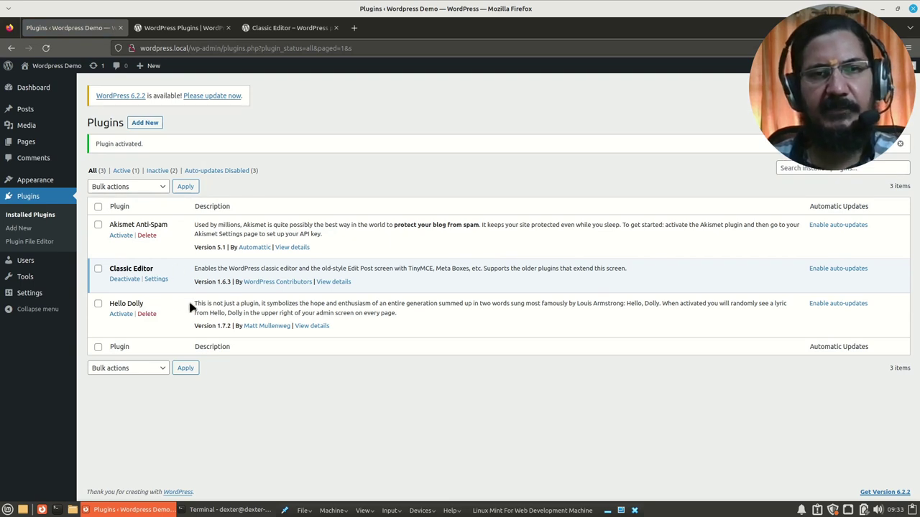
Step: Review Classic Editor's Writing settings: classic editor default for all users, switching disallowed
{"action": "left_click", "coordinate": [156, 280]}
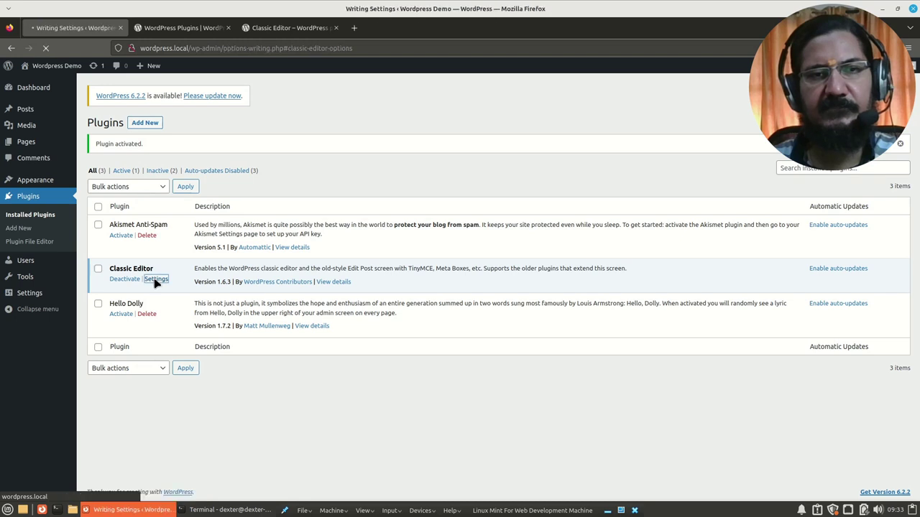
{"action": "scroll", "coordinate": [166, 258], "scroll_direction": "down", "scroll_amount": 2}
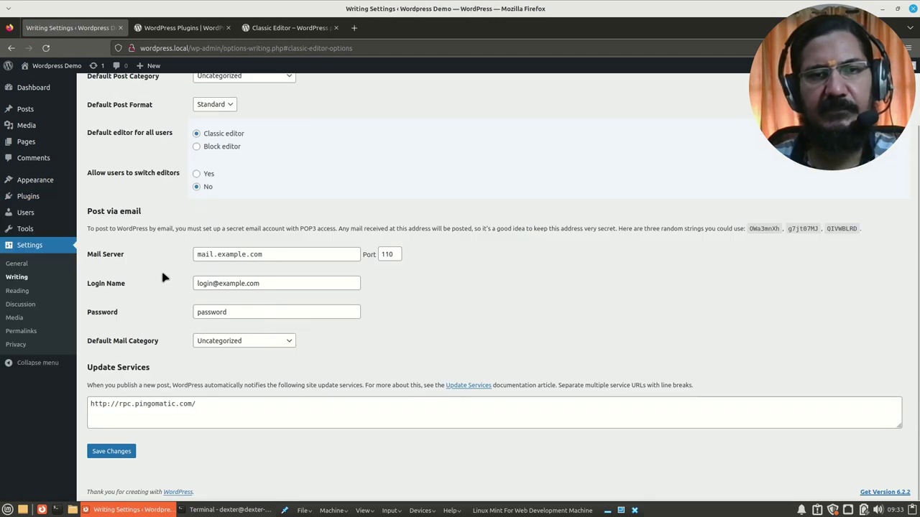
{"action": "scroll", "coordinate": [162, 277], "scroll_direction": "up", "scroll_amount": 2}
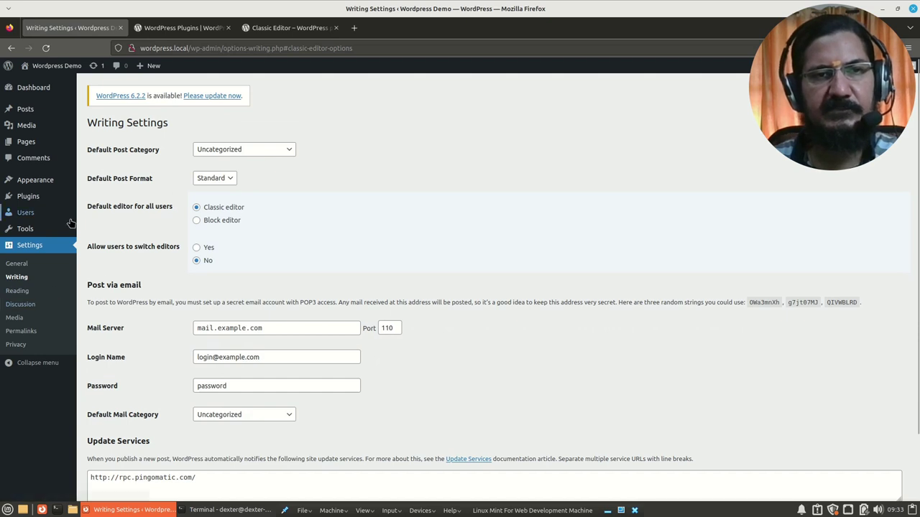
{"action": "mouse_move", "coordinate": [117, 212]}
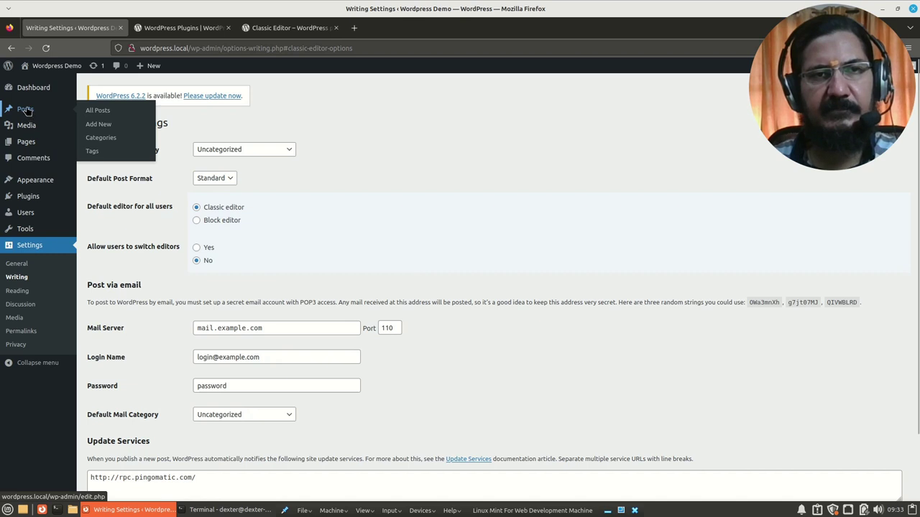
Step: Start a new post titled 'Adding Plugins'
{"action": "left_click", "coordinate": [26, 111]}
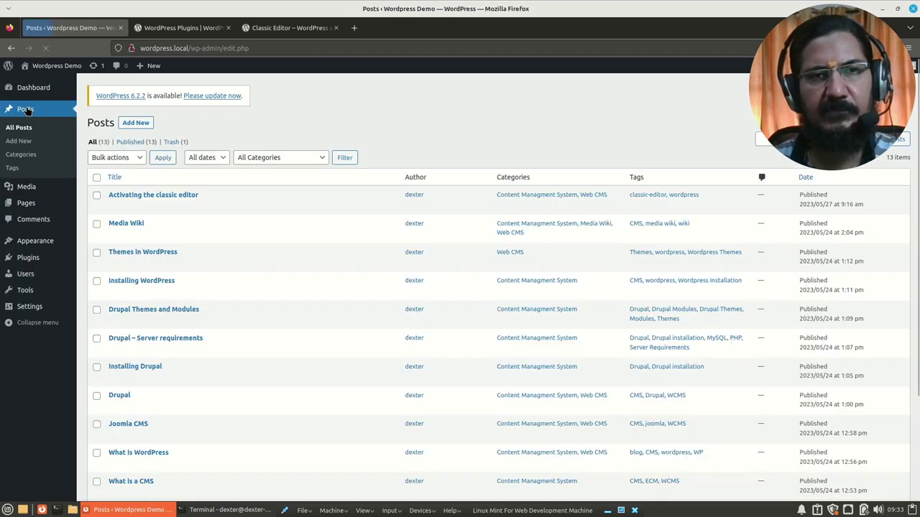
{"action": "left_click", "coordinate": [137, 124]}
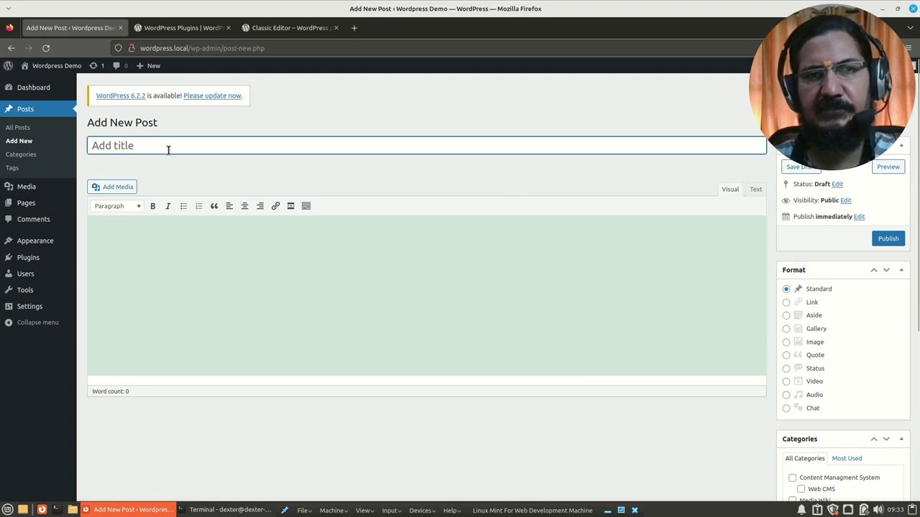
{"action": "type", "text": "Adding Plugins"}
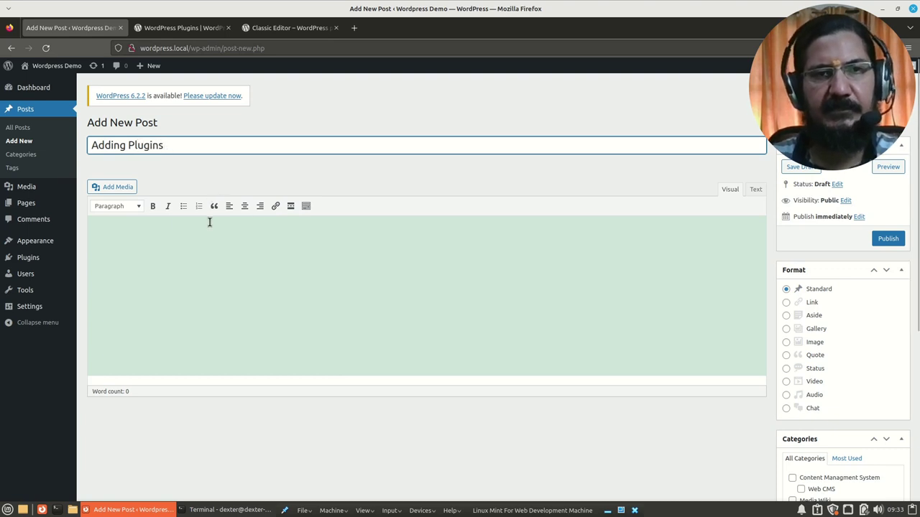
Step: Write the body 'To add a plugin you need to use the plugin section'
{"action": "left_click", "coordinate": [209, 222]}
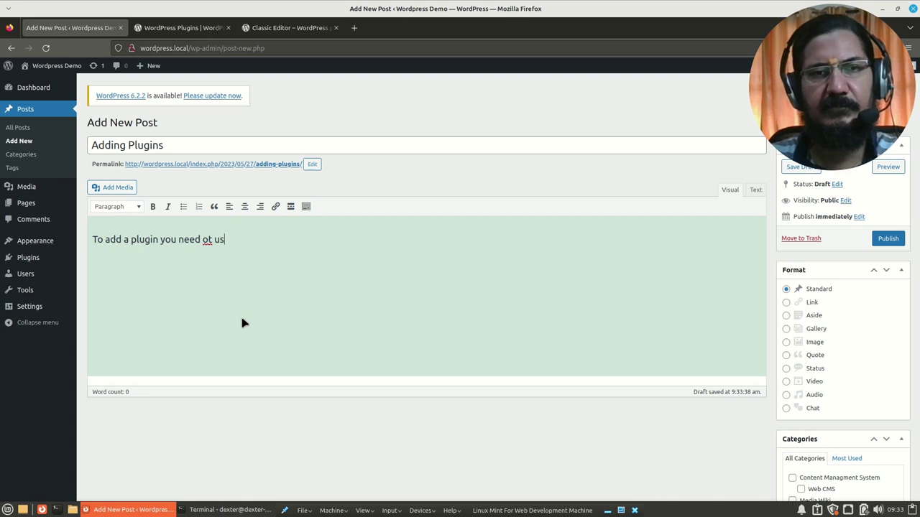
{"action": "type", "text": "use the plug"}
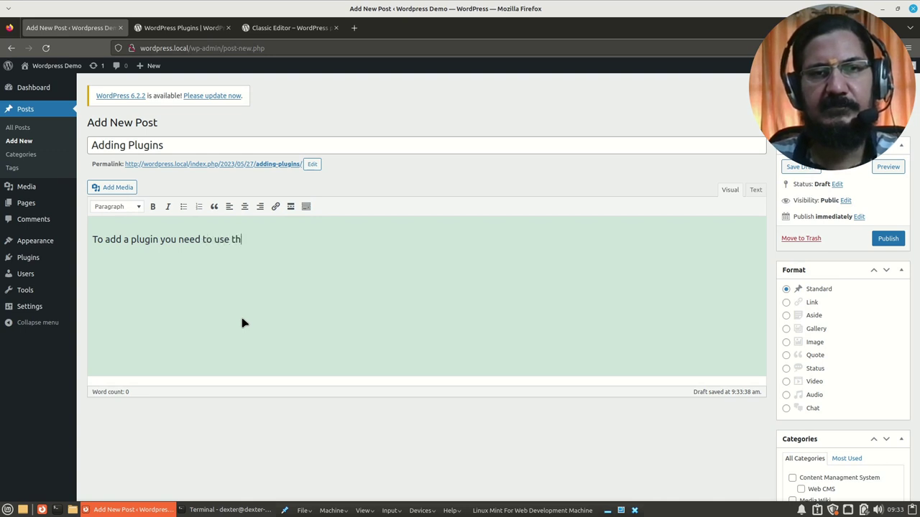
{"action": "type", "text": "in section"}
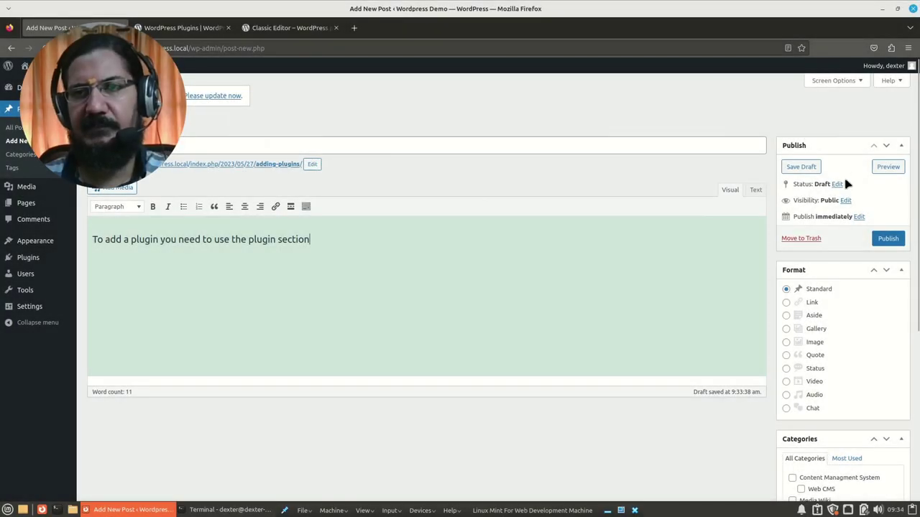
{"action": "scroll", "coordinate": [842, 425], "scroll_direction": "down", "scroll_amount": 6}
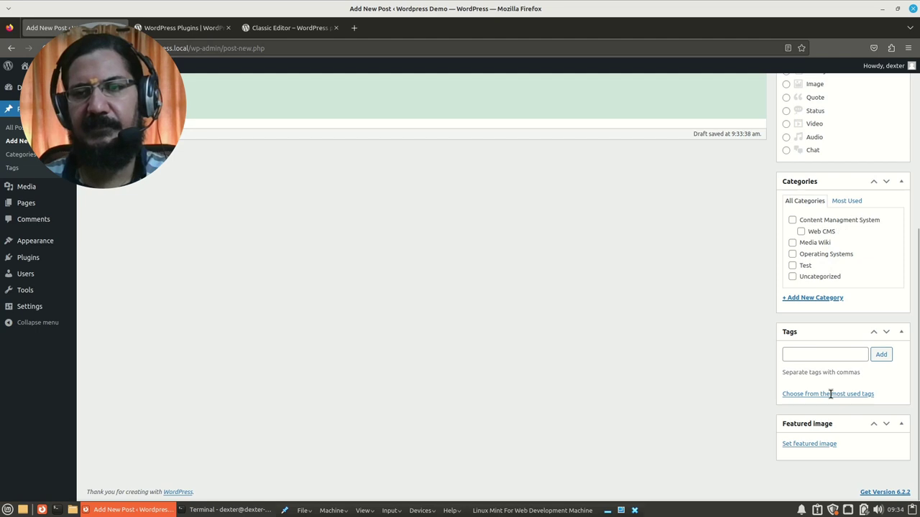
{"action": "scroll", "coordinate": [830, 413], "scroll_direction": "up", "scroll_amount": 6}
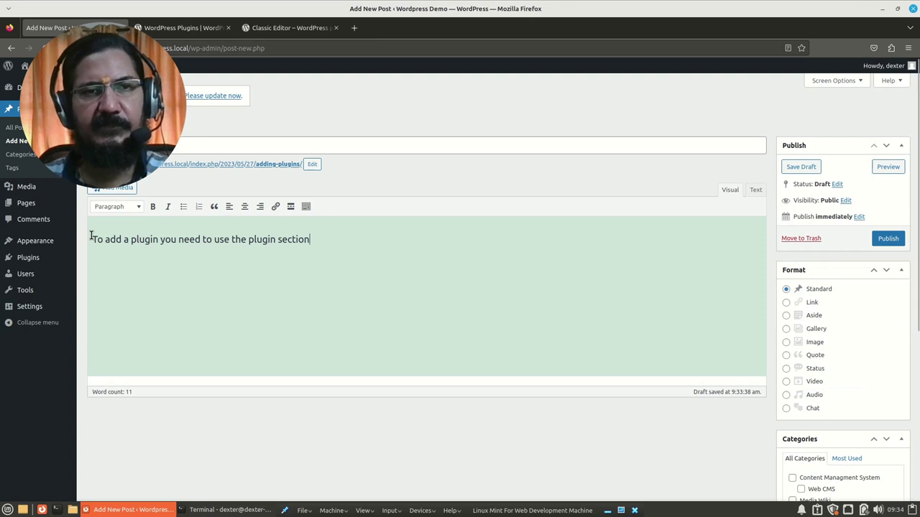
{"action": "mouse_move", "coordinate": [46, 242]}
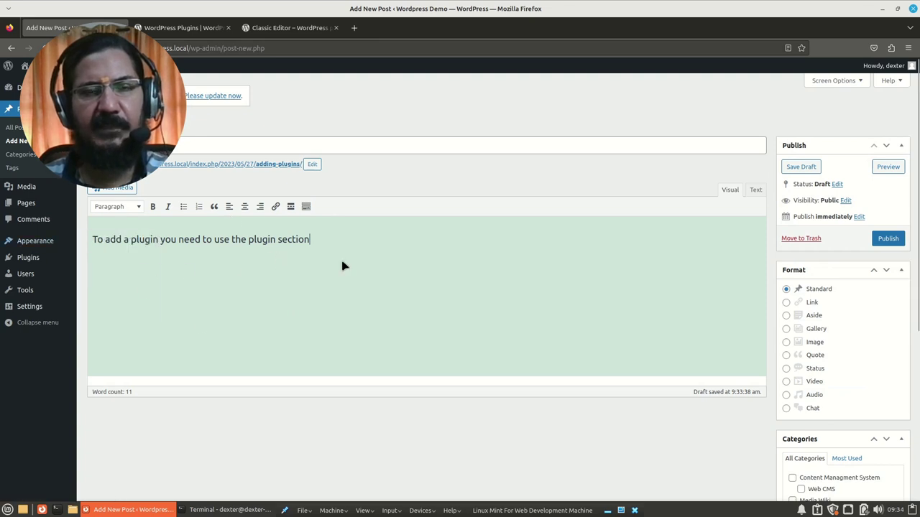
Step: Leave the unsaved draft, deactivate Classic Editor, and return to Add Plugins
{"action": "mouse_move", "coordinate": [23, 263]}
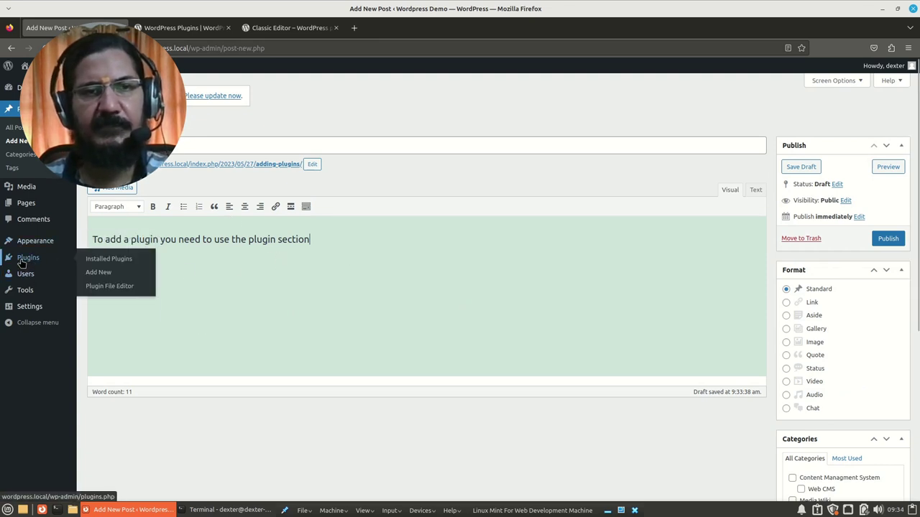
{"action": "left_click", "coordinate": [26, 258]}
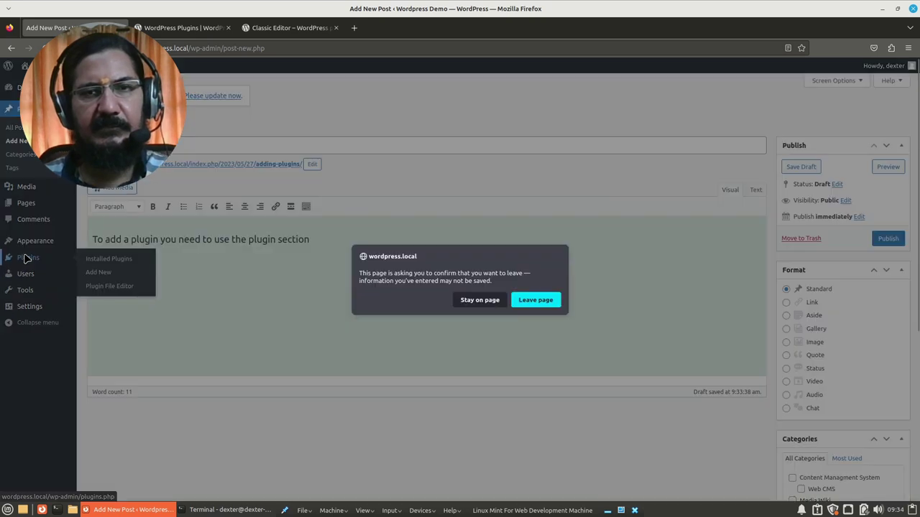
{"action": "left_click", "coordinate": [537, 301]}
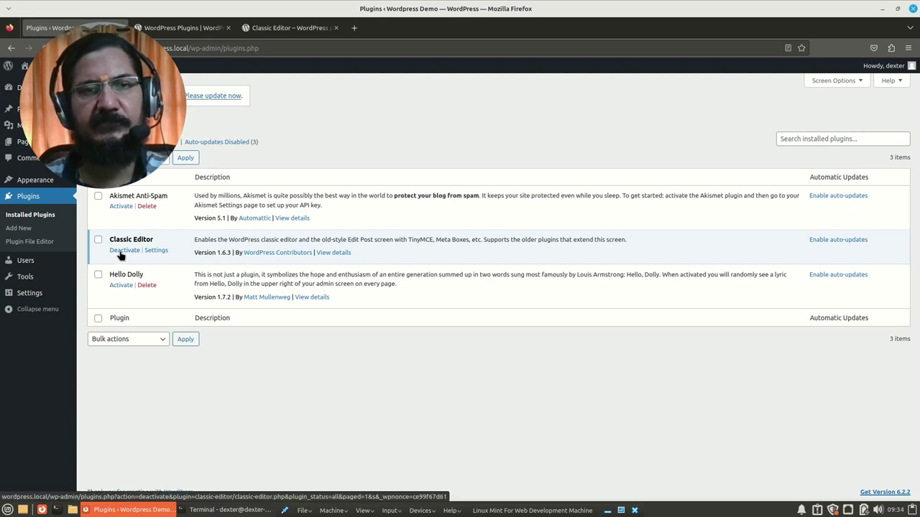
{"action": "left_click", "coordinate": [120, 253]}
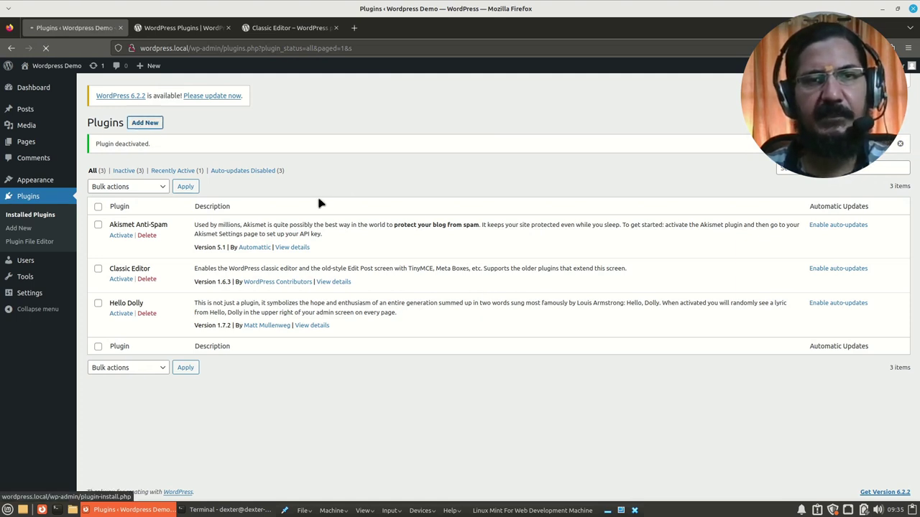
{"action": "left_click", "coordinate": [141, 124]}
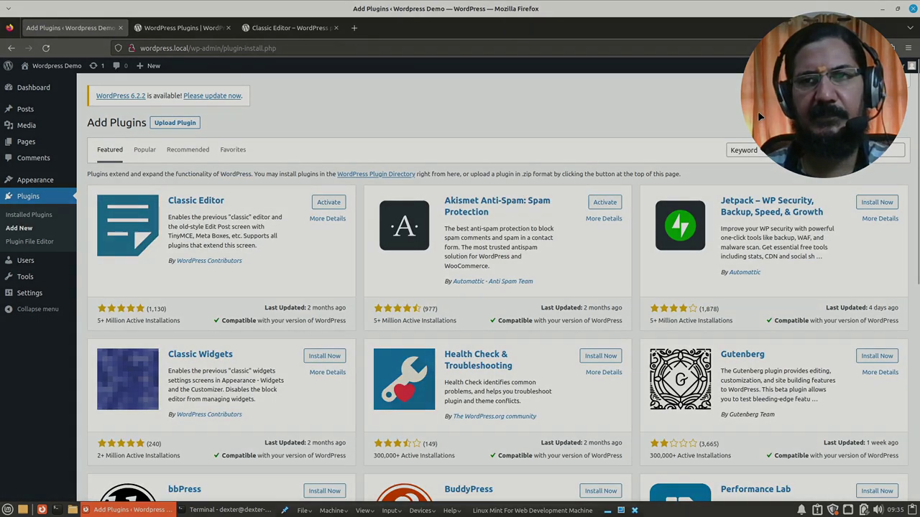
Step: Search plugins for 'captcha' and install Simple Login Captcha from the results
{"action": "left_click", "coordinate": [796, 150]}
{"action": "type", "text": "capt"}
{"action": "type", "text": "ch"}
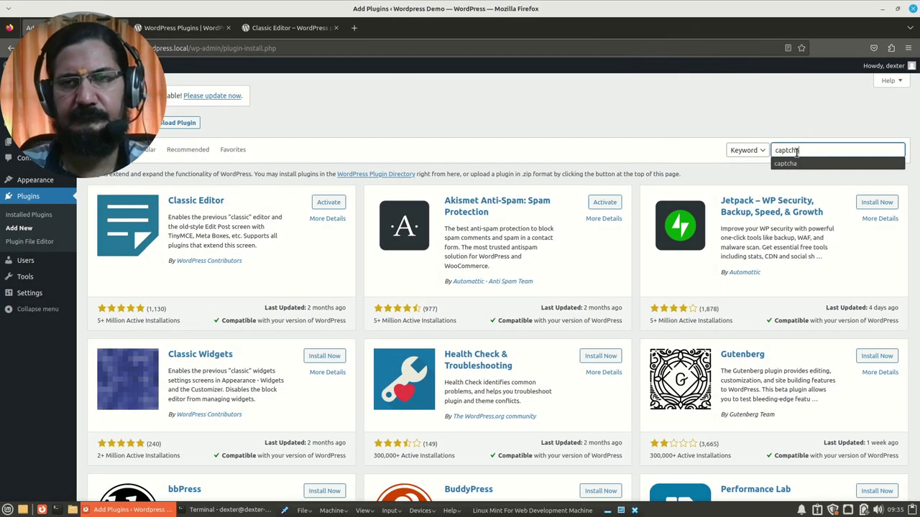
{"action": "type", "text": "a"}
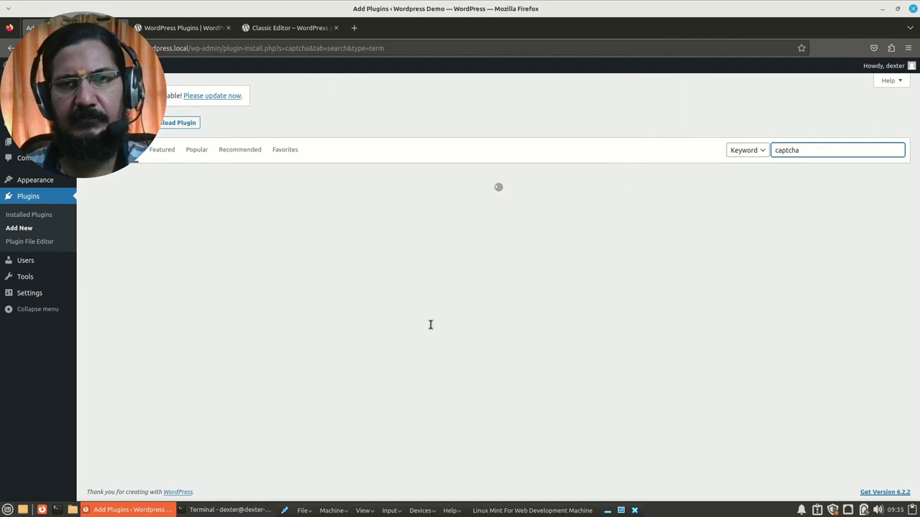
{"action": "scroll", "coordinate": [516, 379], "scroll_direction": "down", "scroll_amount": 3}
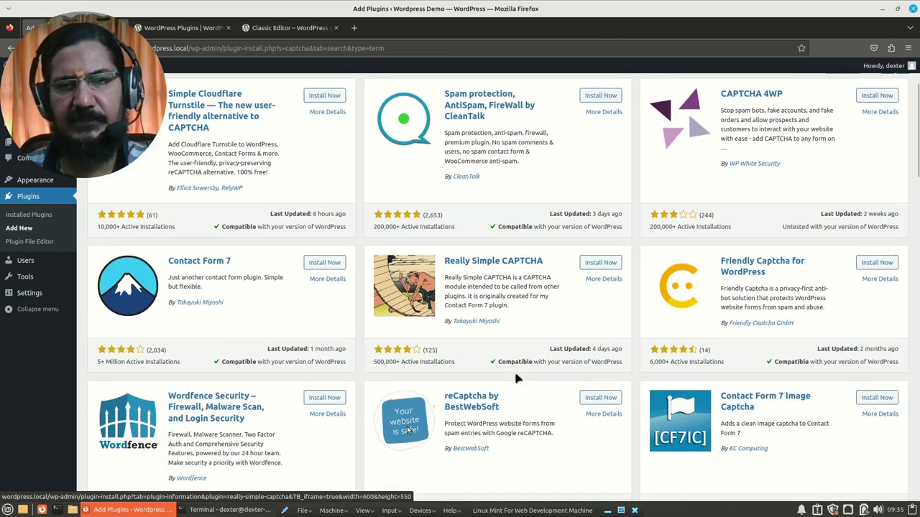
{"action": "scroll", "coordinate": [516, 379], "scroll_direction": "down", "scroll_amount": 8}
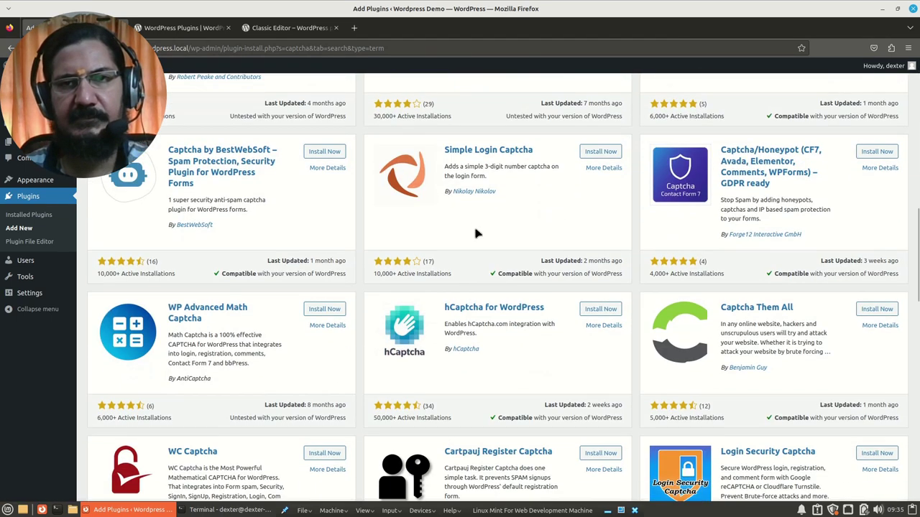
{"action": "left_click", "coordinate": [599, 152]}
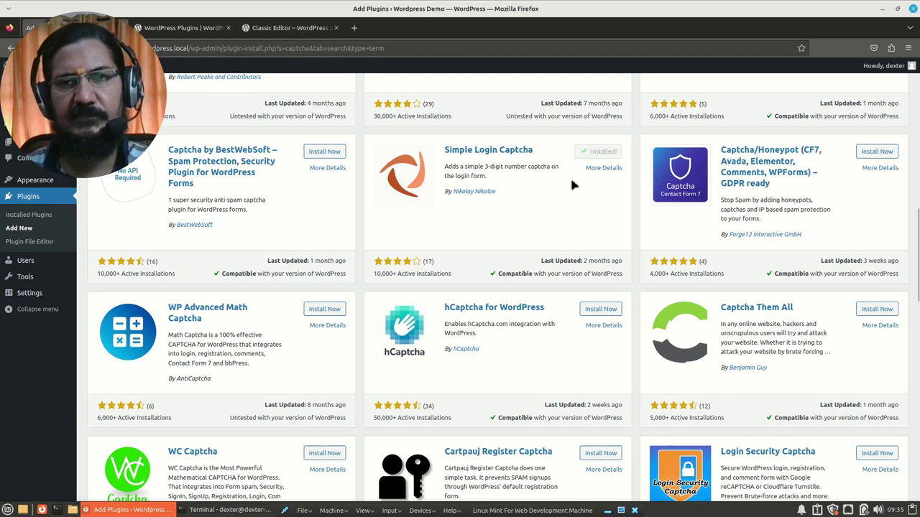
{"action": "left_click", "coordinate": [907, 48]}
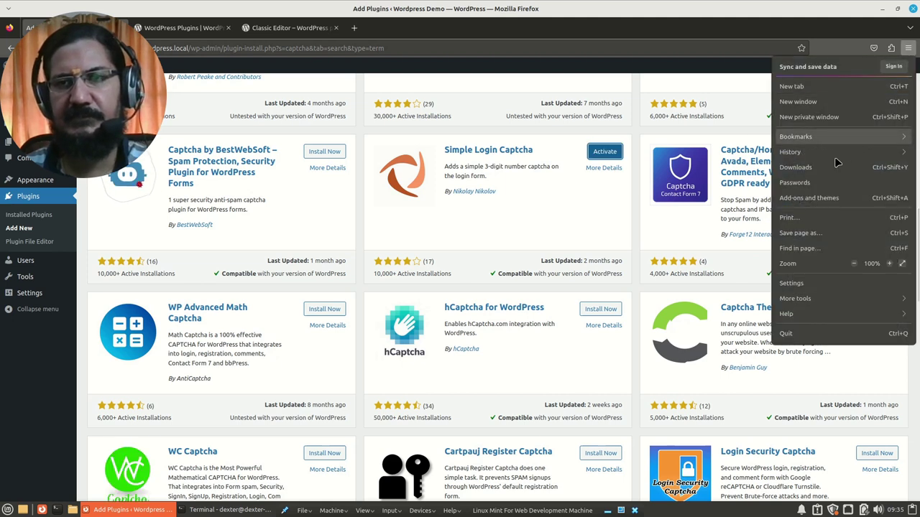
Step: Load wordpress.local/wp-login.php in a new Firefox private window
{"action": "left_click", "coordinate": [799, 117]}
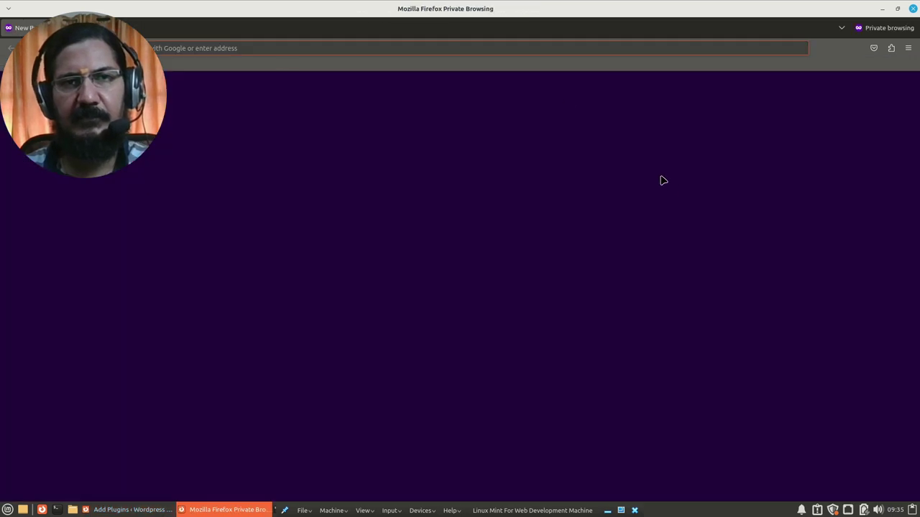
{"action": "left_click", "coordinate": [541, 48]}
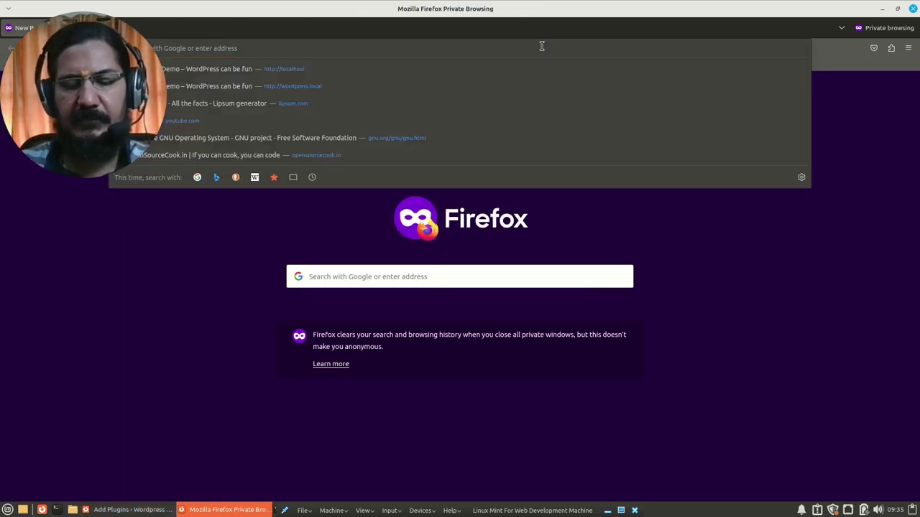
{"action": "type", "text": "wor"}
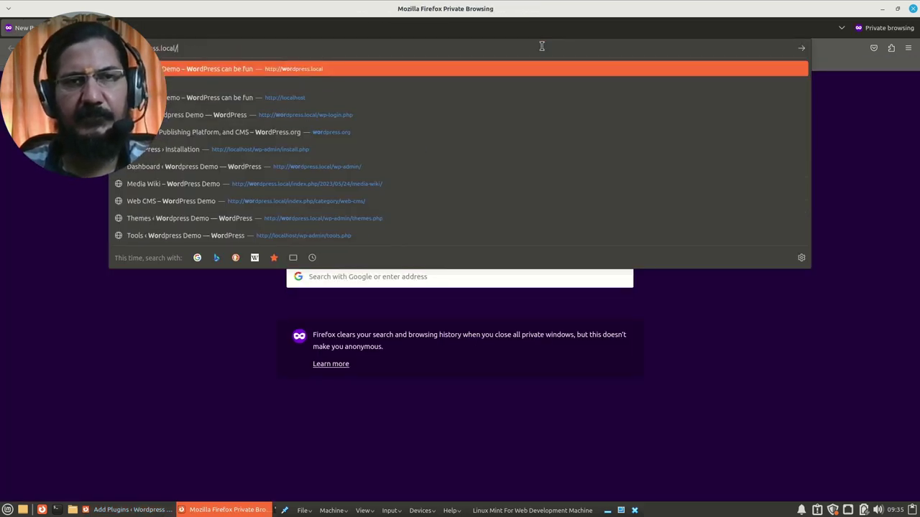
{"action": "type", "text": "wp-login.php"}
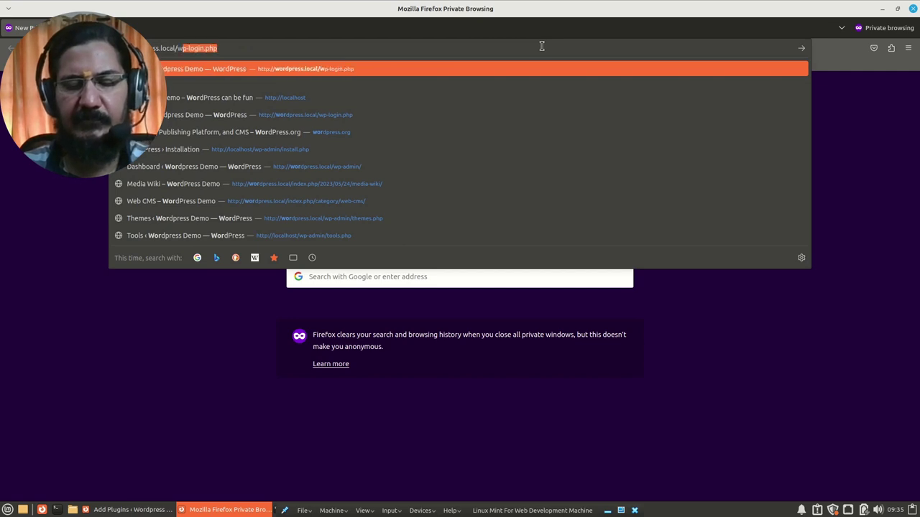
{"action": "key", "text": "Return"}
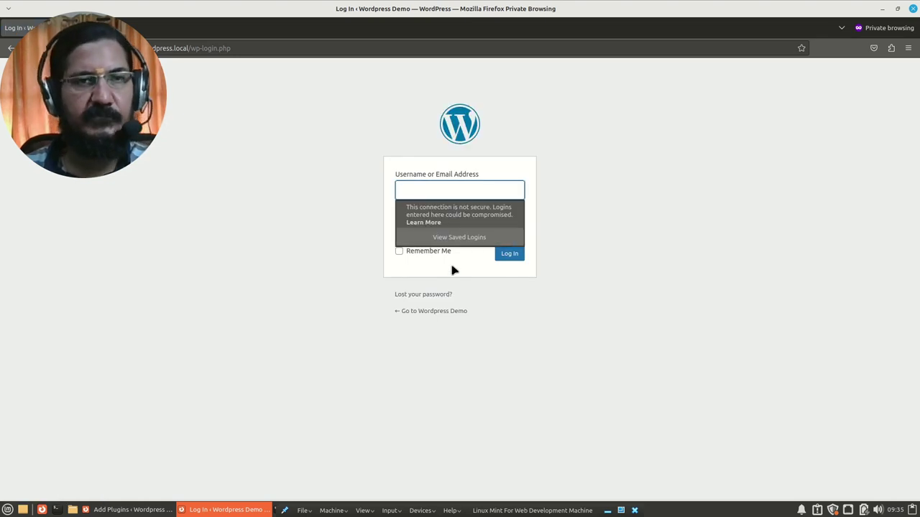
Step: Dismiss the insecure-connection warning and minimize the private login window
{"action": "left_click", "coordinate": [291, 314]}
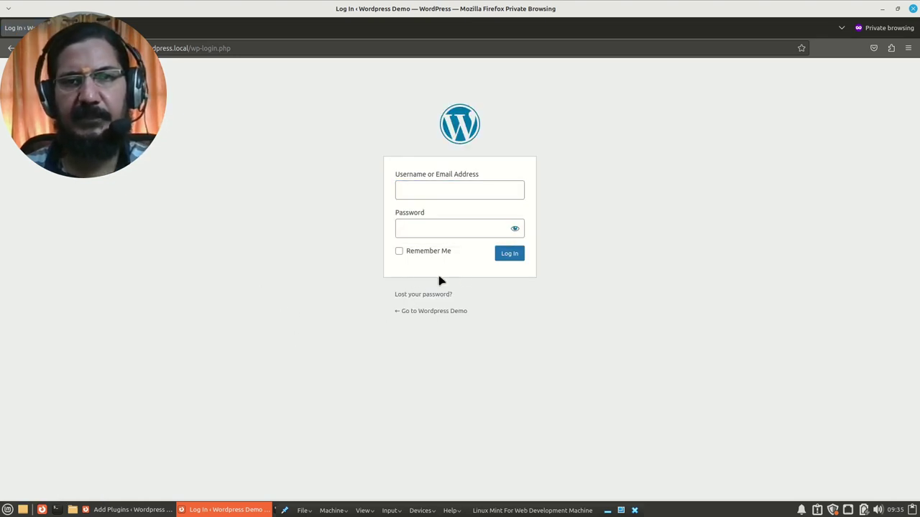
{"action": "left_click", "coordinate": [883, 9]}
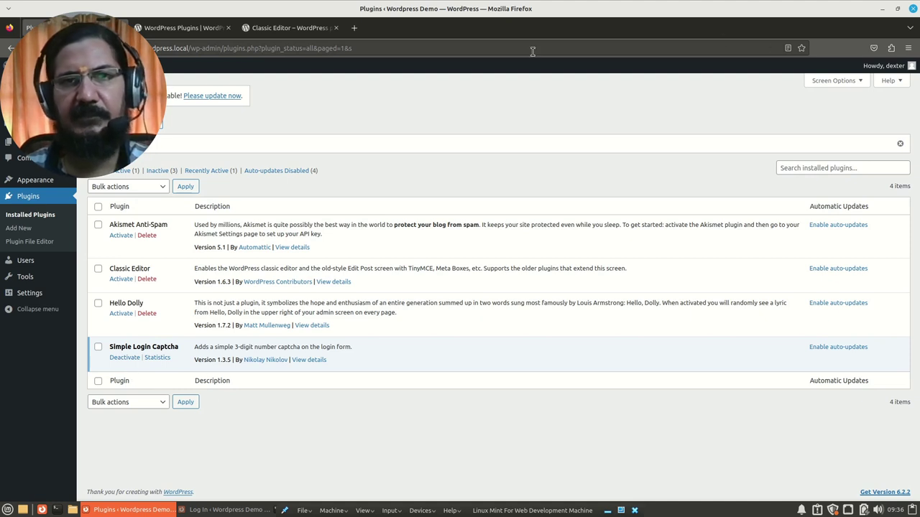
Step: Bring back the private login window and reload it to reveal the security-code field
{"action": "key", "text": "alt+Tab"}
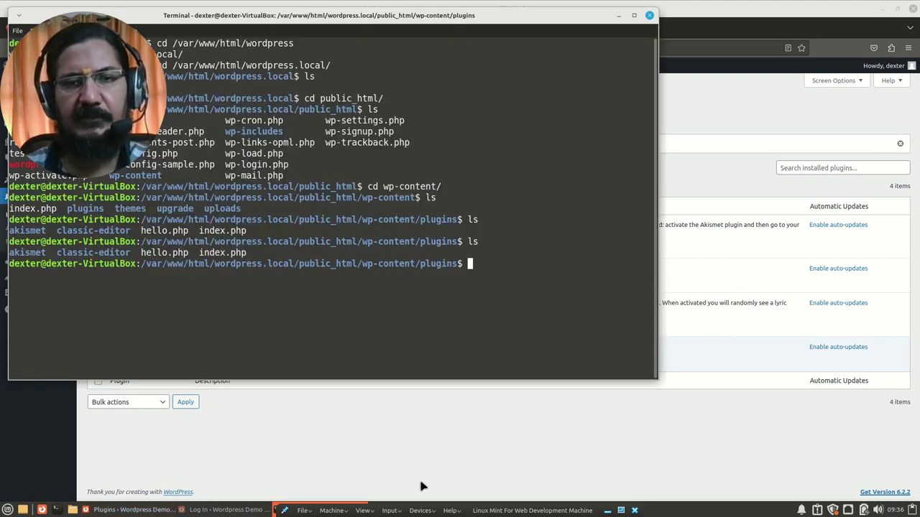
{"action": "left_click", "coordinate": [241, 510]}
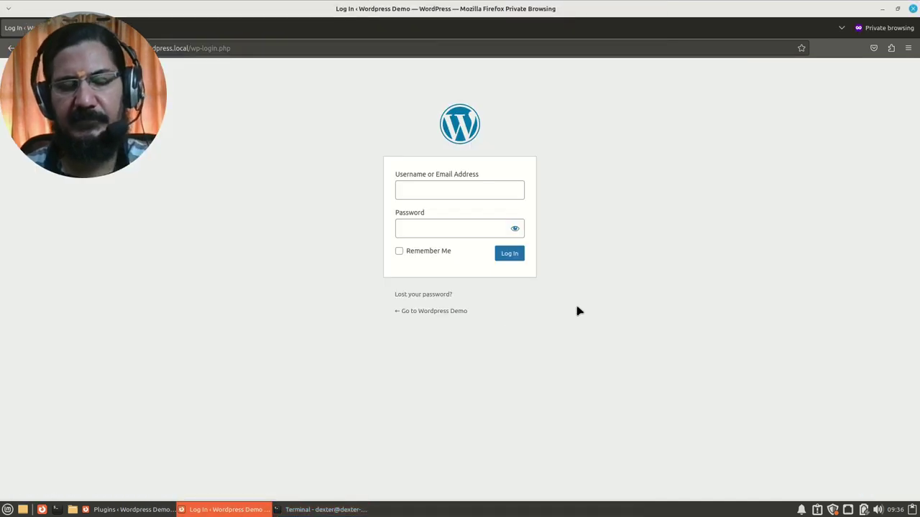
{"action": "key", "text": "F5"}
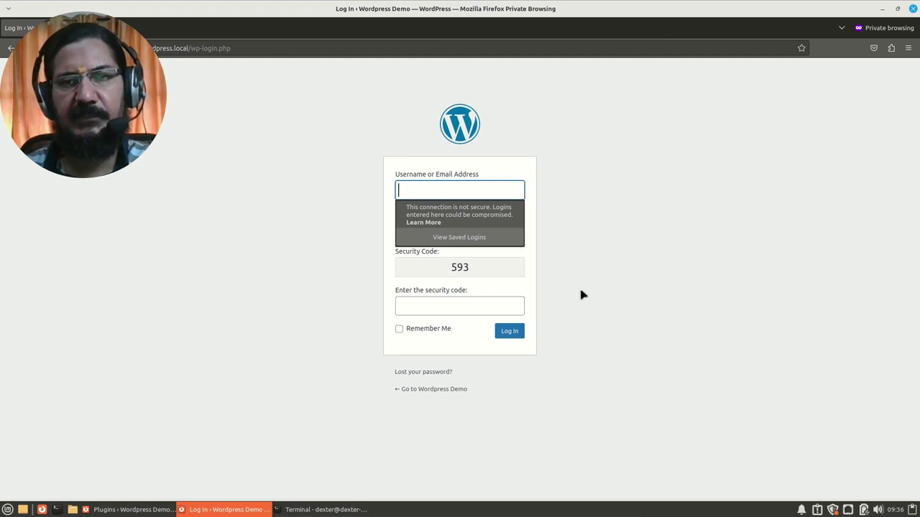
{"action": "left_click", "coordinate": [636, 293]}
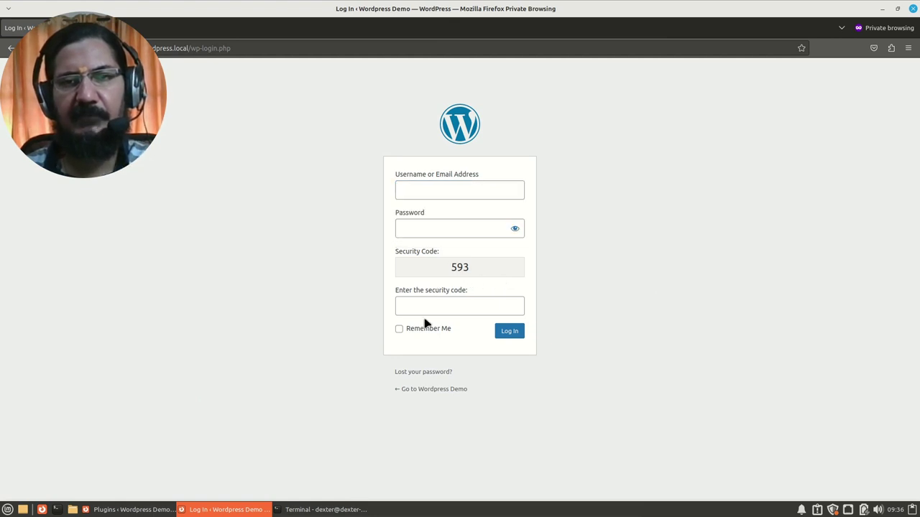
Step: Attempt a login with the account's username and password and a wrong security code, 333
{"action": "left_click", "coordinate": [415, 189]}
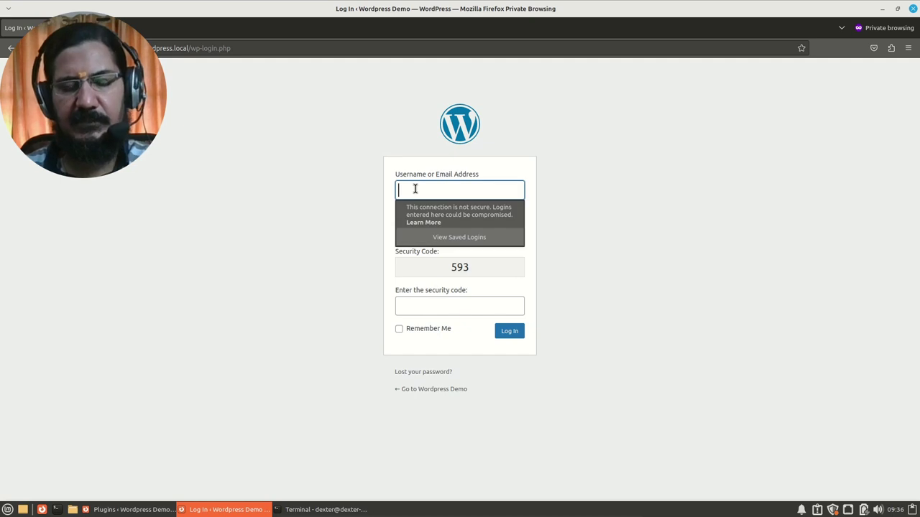
{"action": "key", "text": "Tab"}
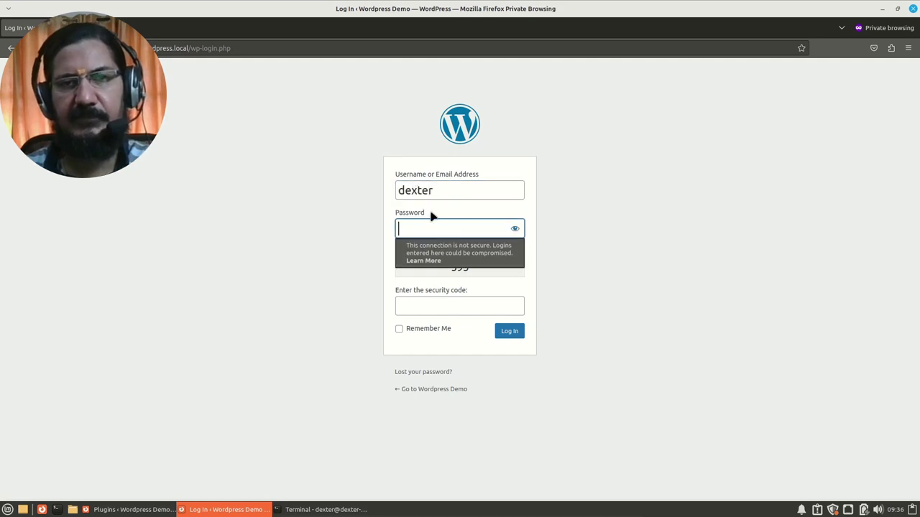
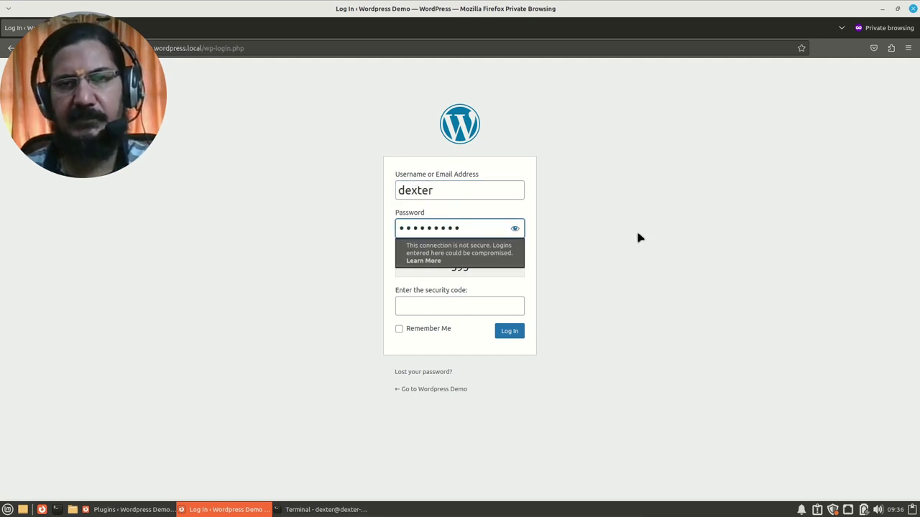
{"action": "left_click", "coordinate": [466, 306]}
{"action": "type", "text": "333"}
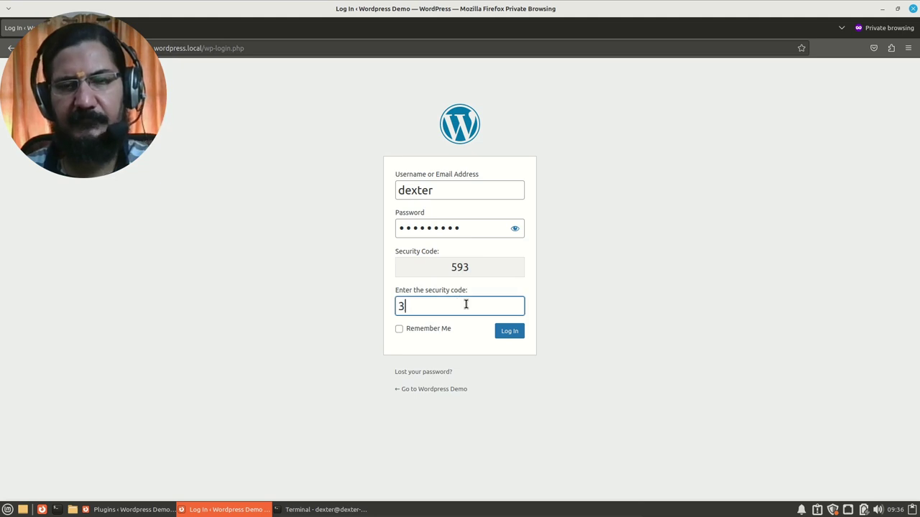
{"action": "left_click", "coordinate": [509, 332]}
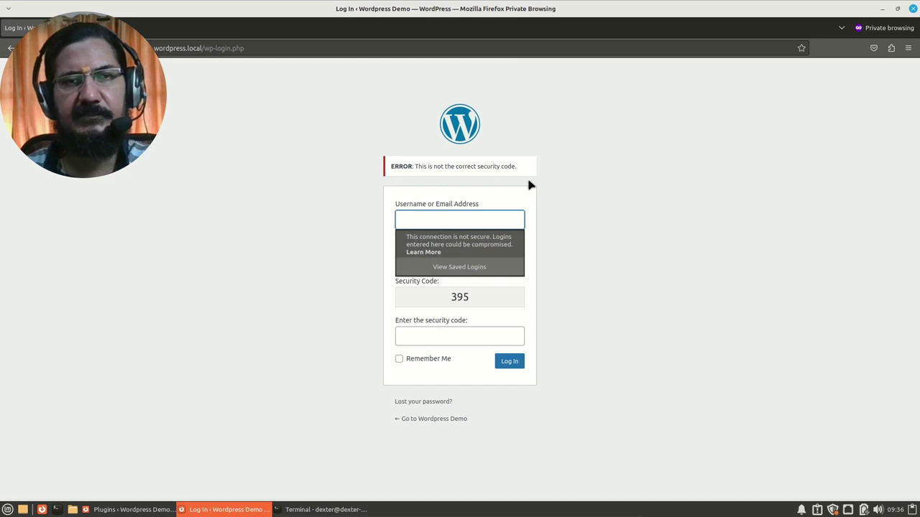
Step: Log in with the account's username and password plus the displayed security code 395
{"action": "left_click", "coordinate": [456, 223]}
{"action": "type", "text": "dexter"}
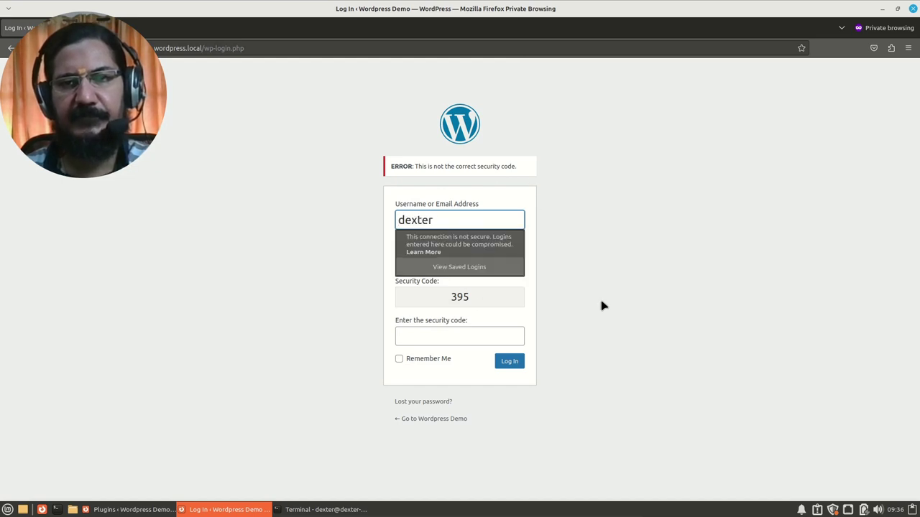
{"action": "key", "text": "Tab"}
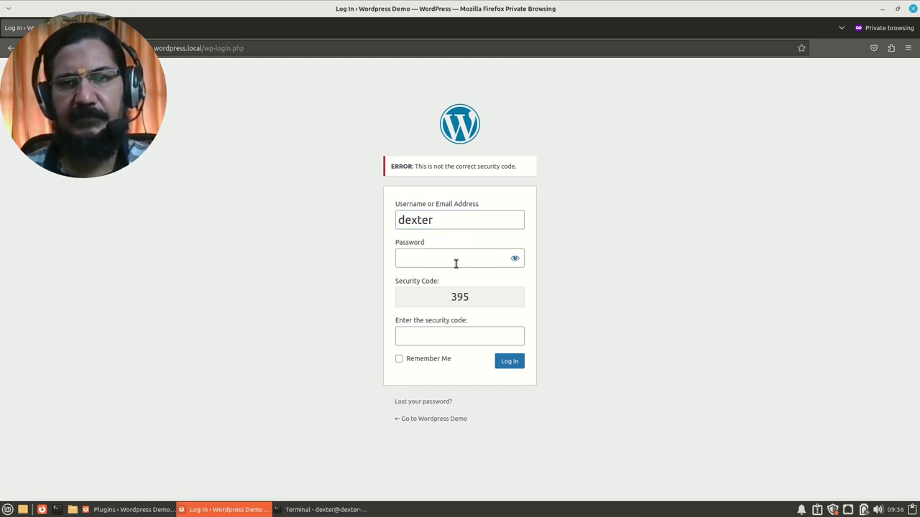
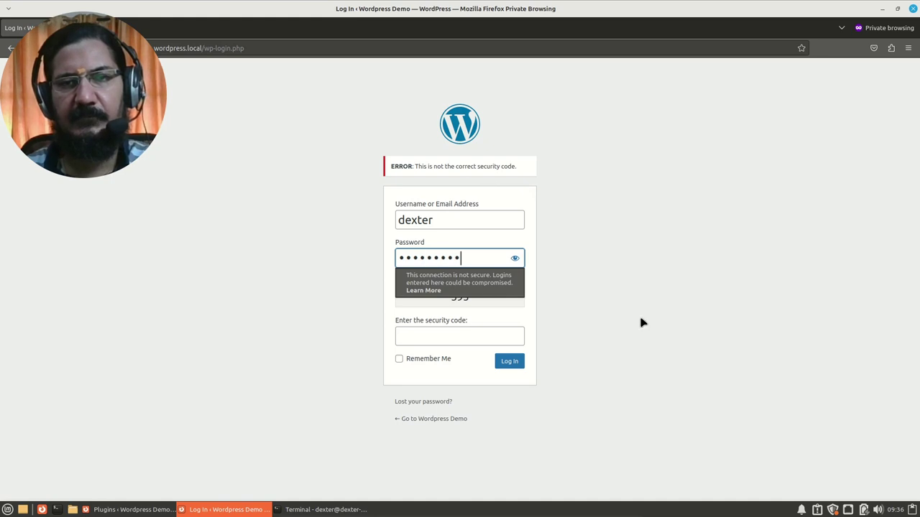
{"action": "left_click", "coordinate": [460, 338]}
{"action": "left_click", "coordinate": [460, 337]}
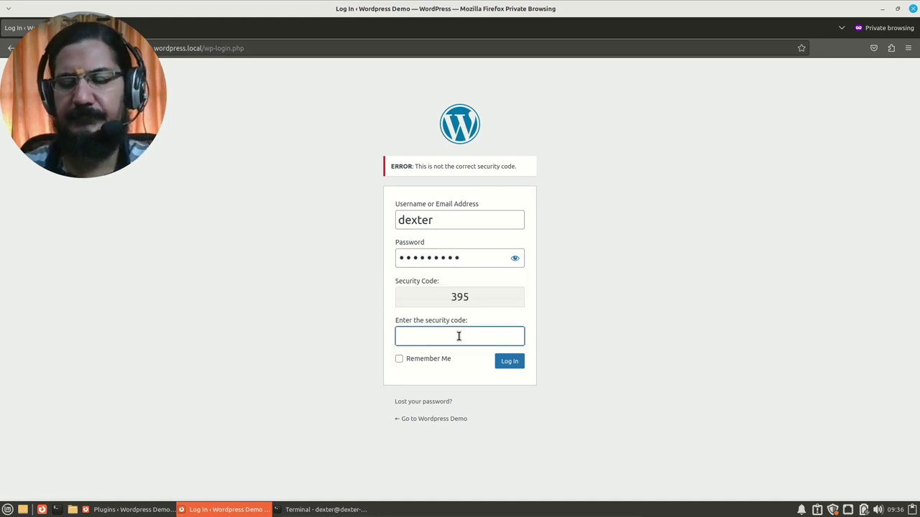
{"action": "type", "text": "395"}
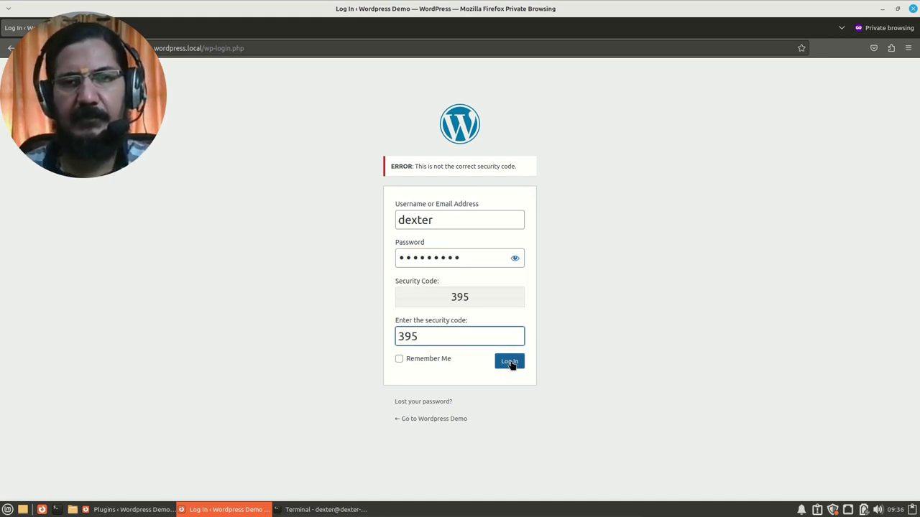
{"action": "left_click", "coordinate": [509, 363]}
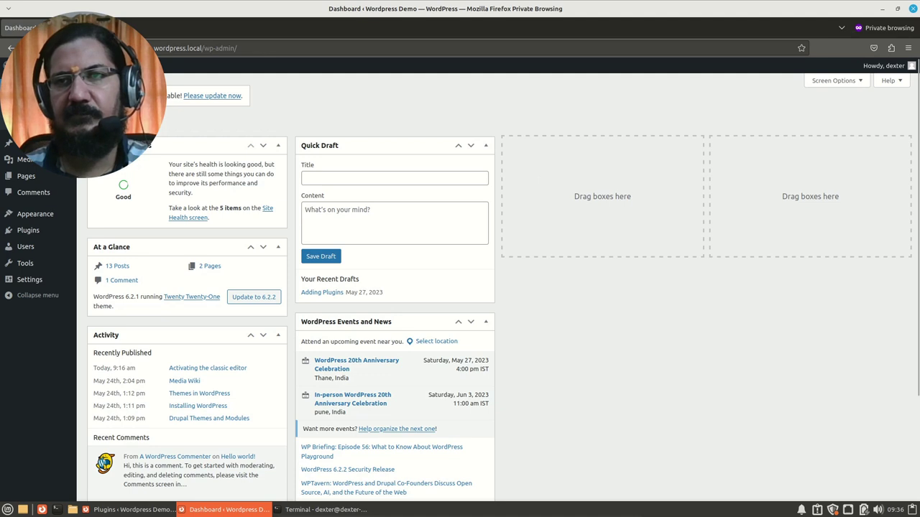
Step: Close the private Dashboard window and the terminal window
{"action": "left_click", "coordinate": [913, 8]}
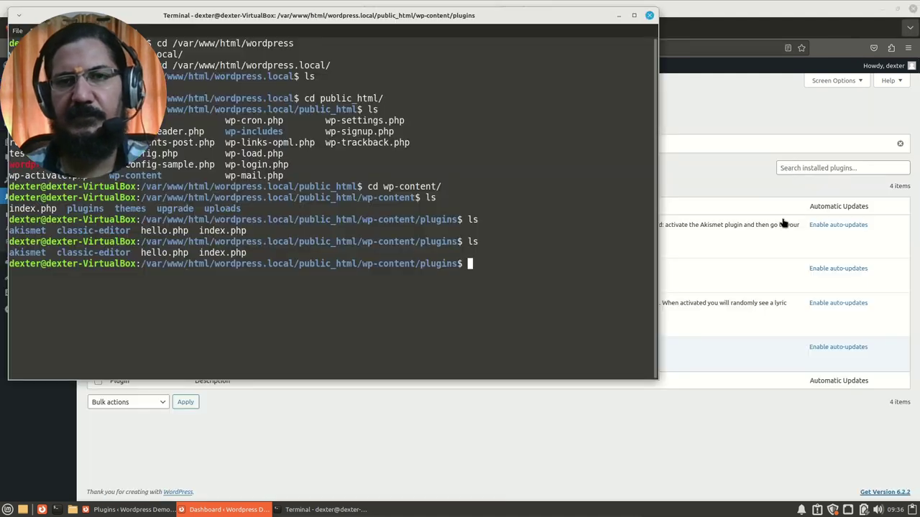
{"action": "left_click", "coordinate": [650, 15]}
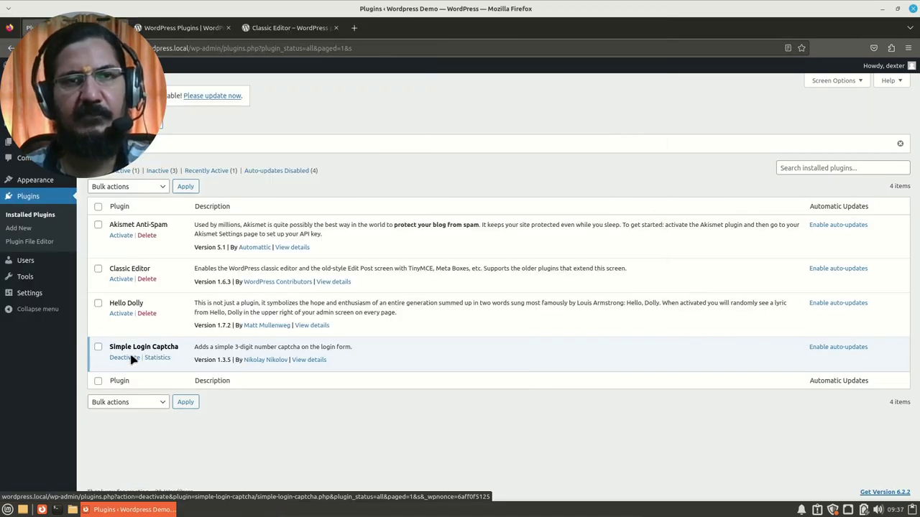